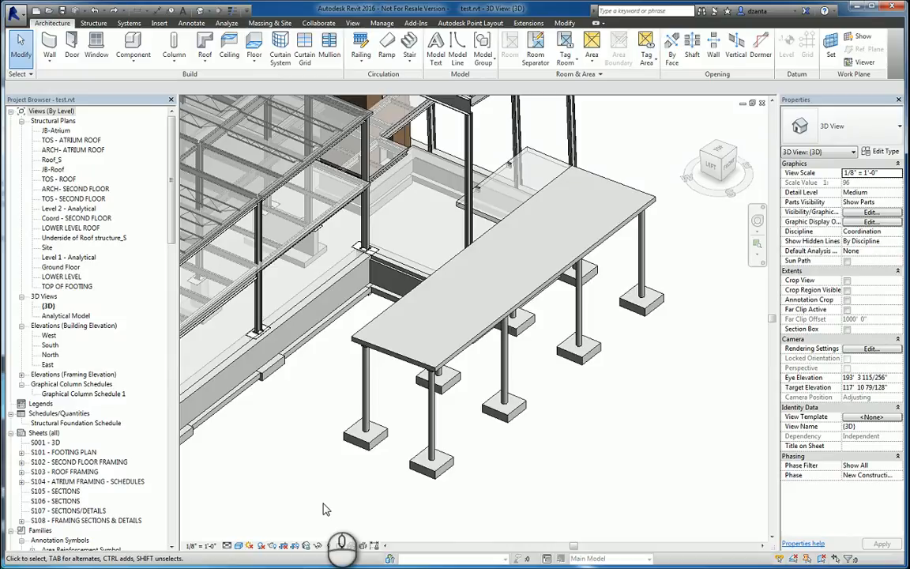
- Examine the freestanding exterior floor slab from the top and check its existing part
mouse_move(624, 417)
middle_mouse_down()
mouse_move(643, 418)
mouse_move(644, 437)
mouse_move(634, 426)
middle_mouse_up()
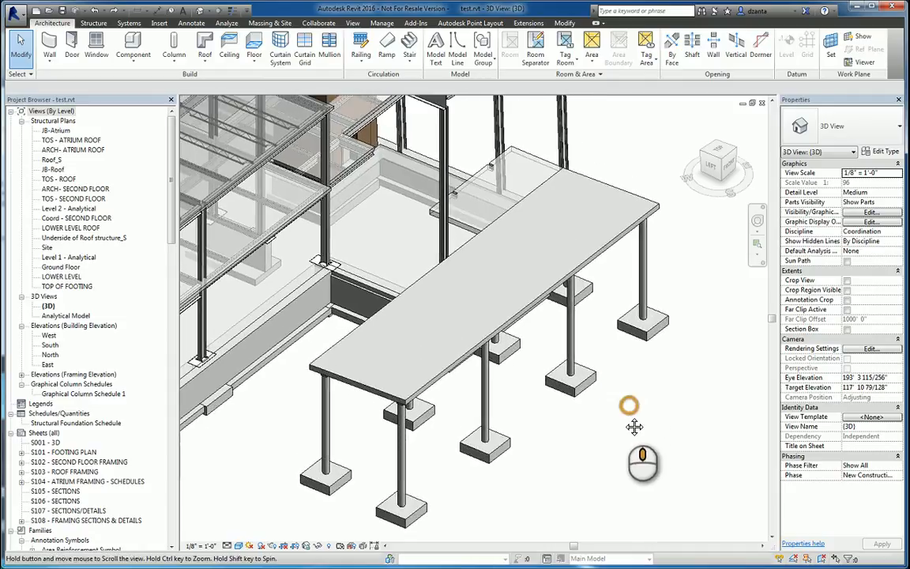
left_click(564, 23)
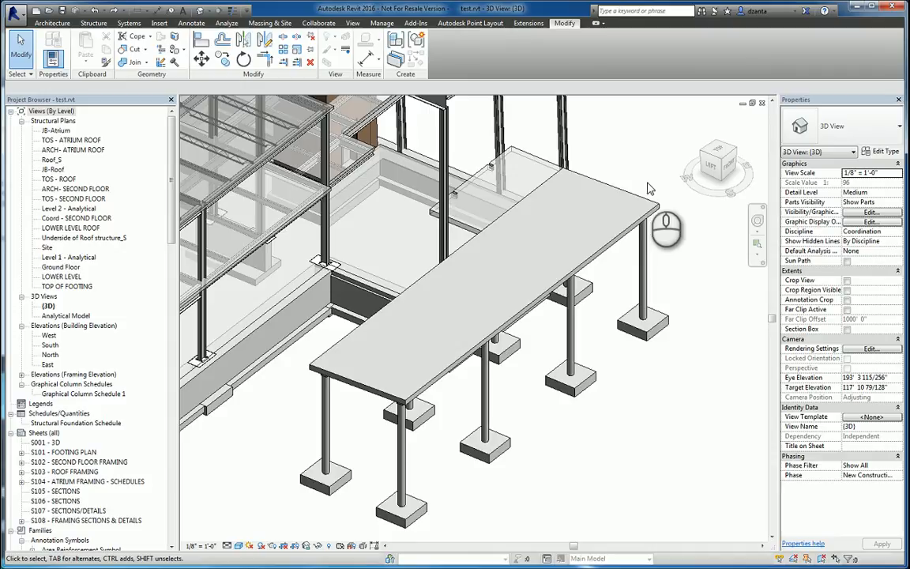
left_click(720, 154)
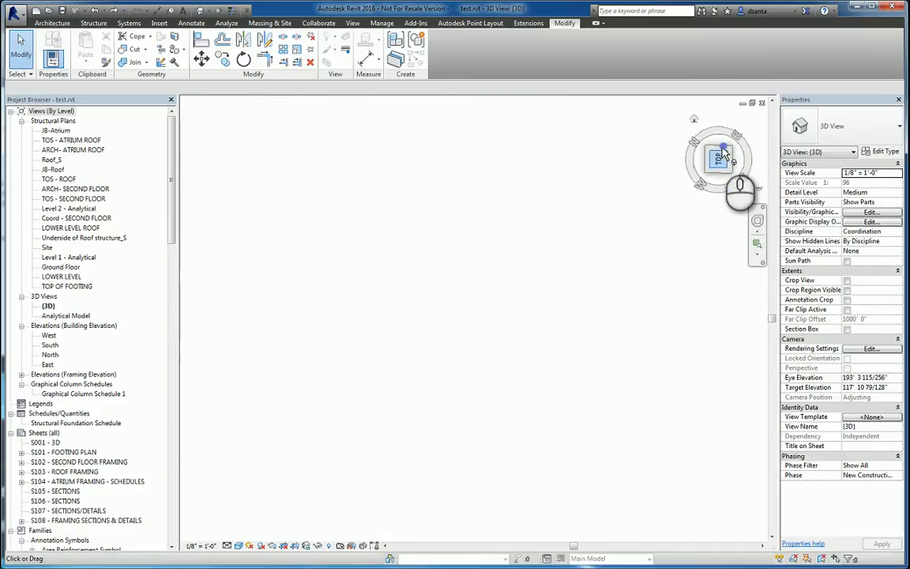
scroll(562, 202, "up", 5)
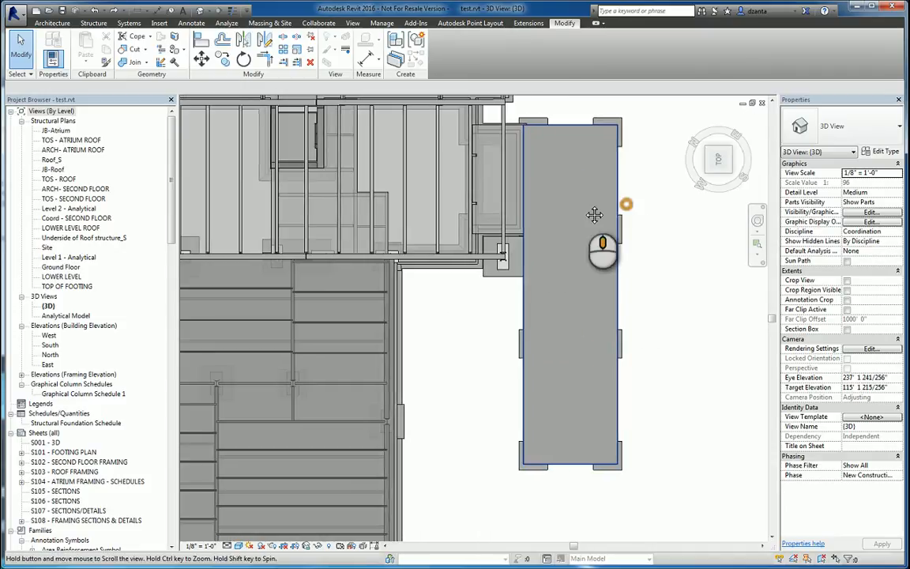
left_click(527, 207)
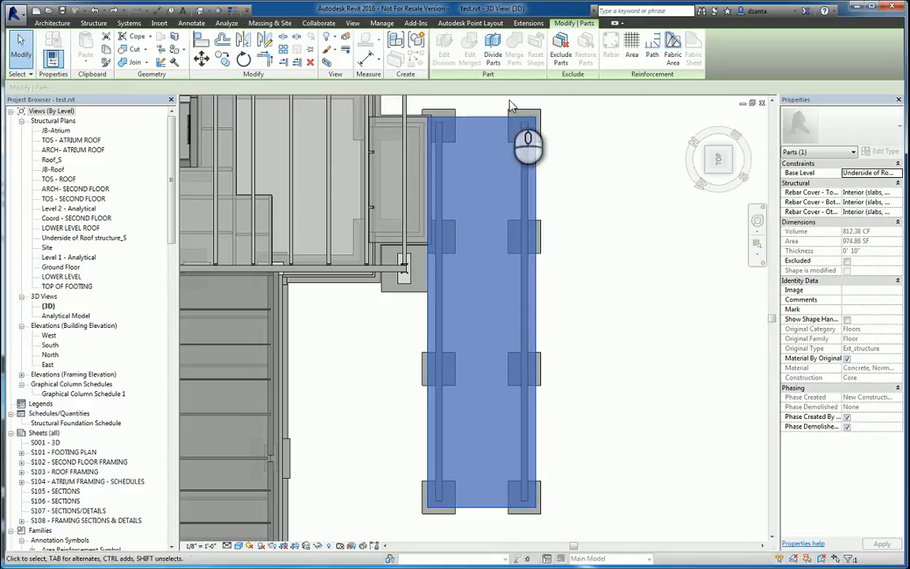
left_click(599, 150)
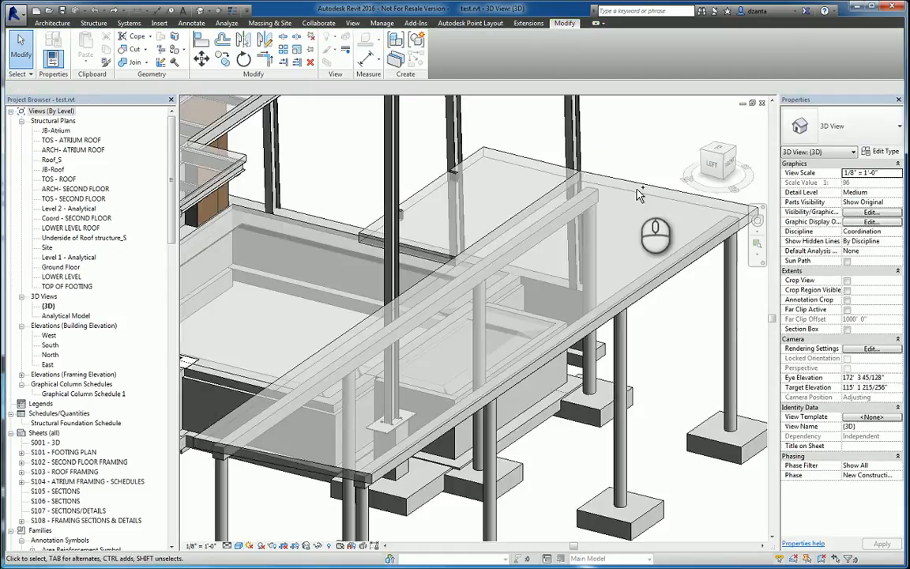
- Create a part from the exterior floor slab (Ext_structure) in the top view and start dividing it
left_click(636, 158)
left_click(620, 211)
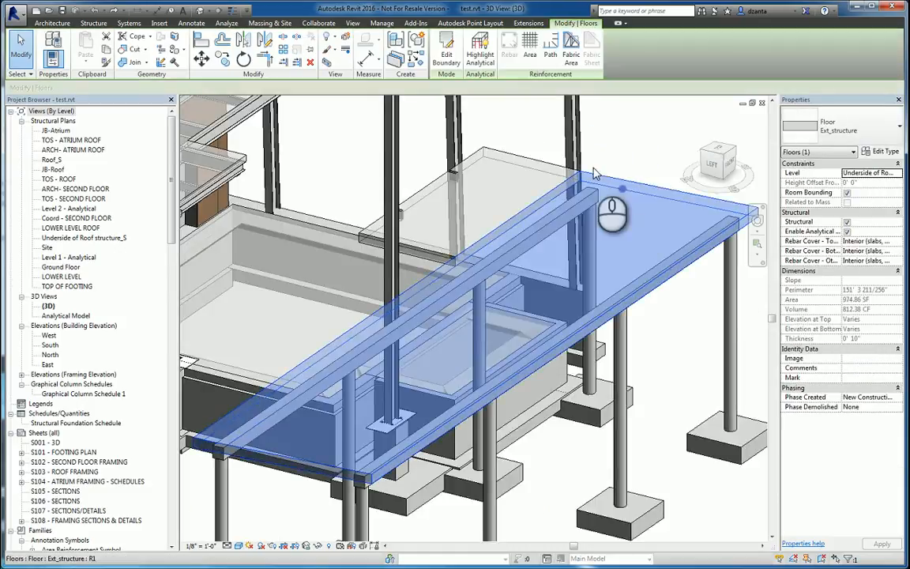
left_click(713, 165)
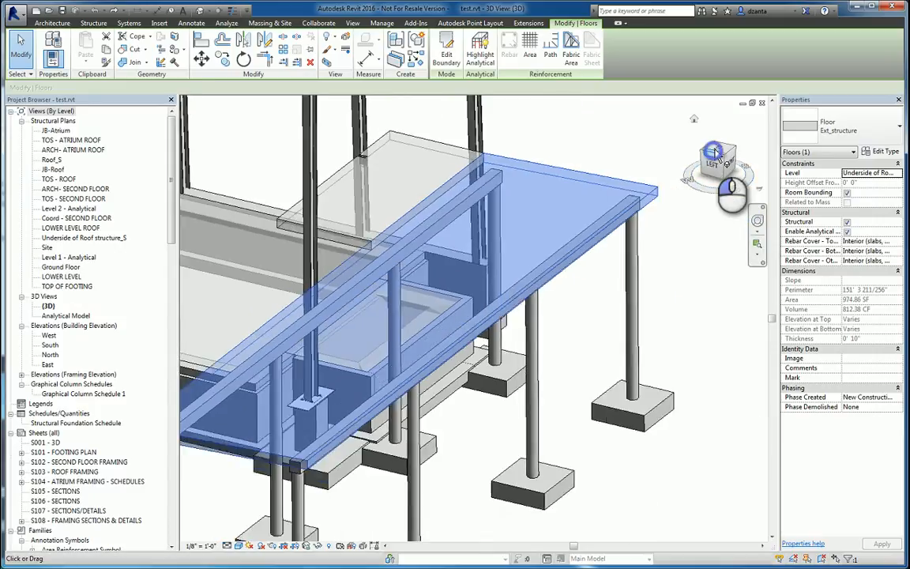
left_click(719, 154)
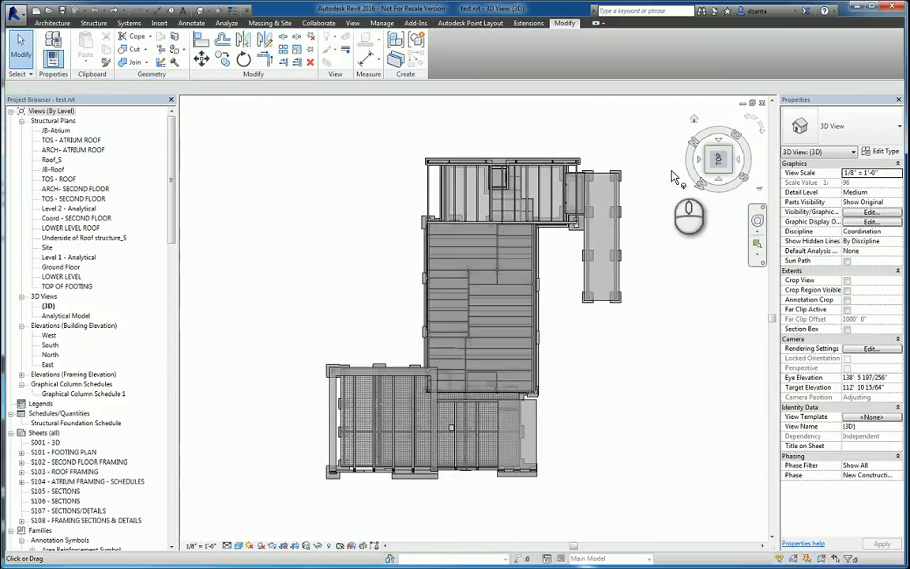
scroll(609, 205, "up", 4)
middle_click_drag(660, 222, 489, 235)
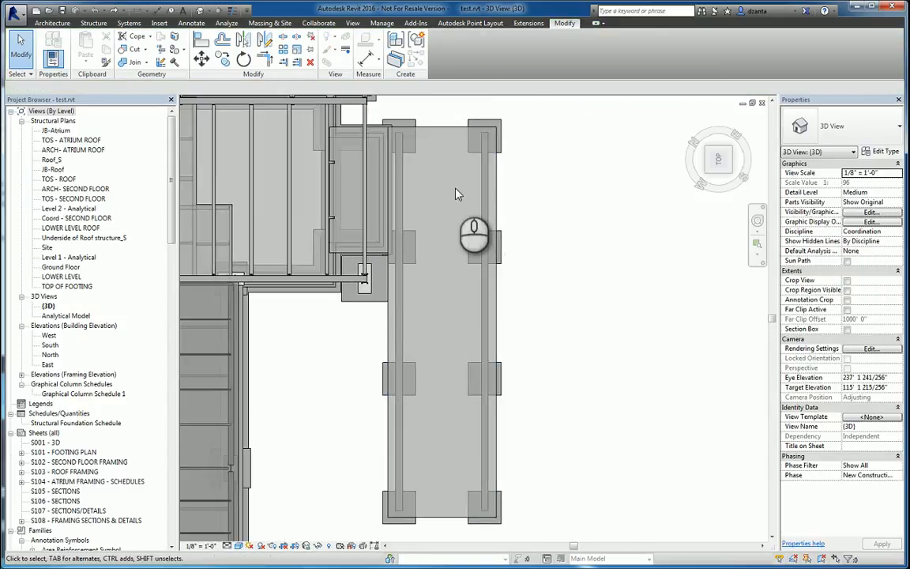
left_click(454, 133)
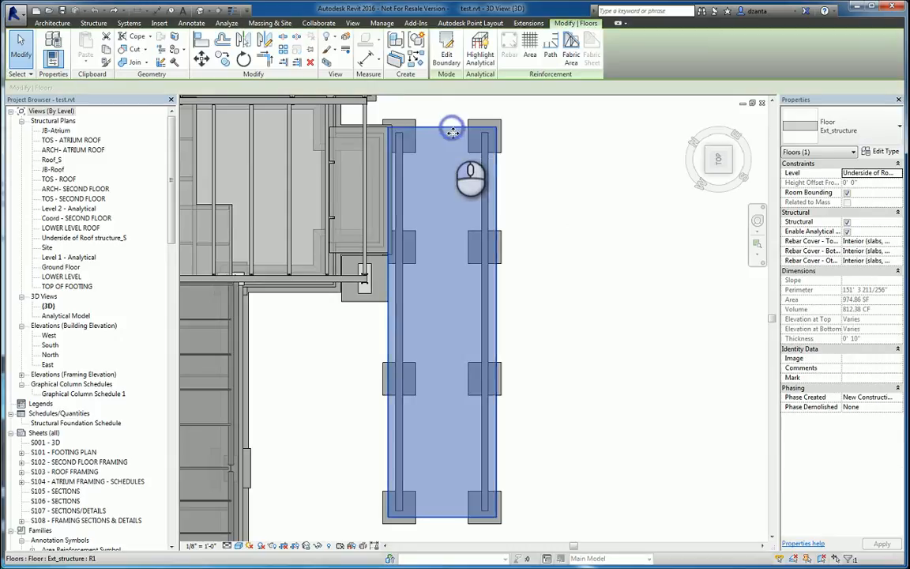
left_click(398, 64)
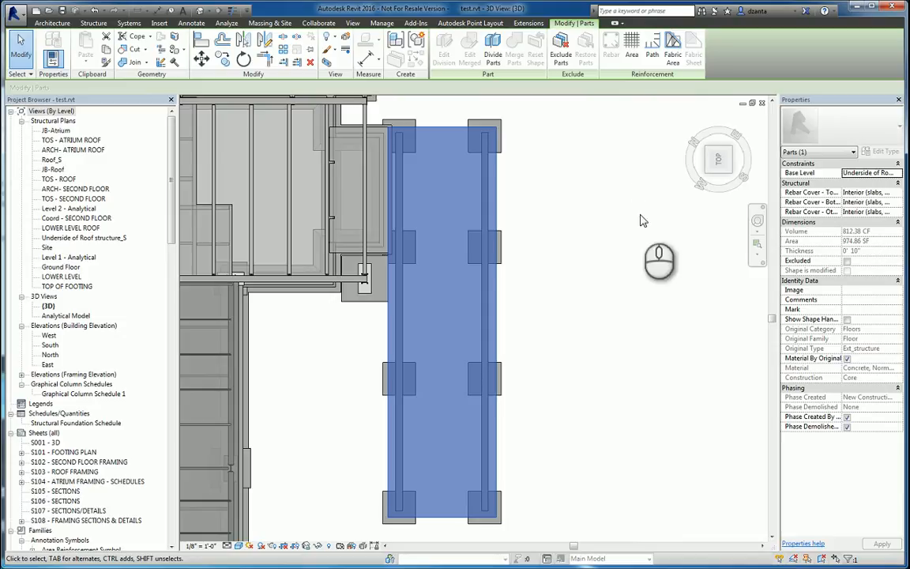
left_click(492, 57)
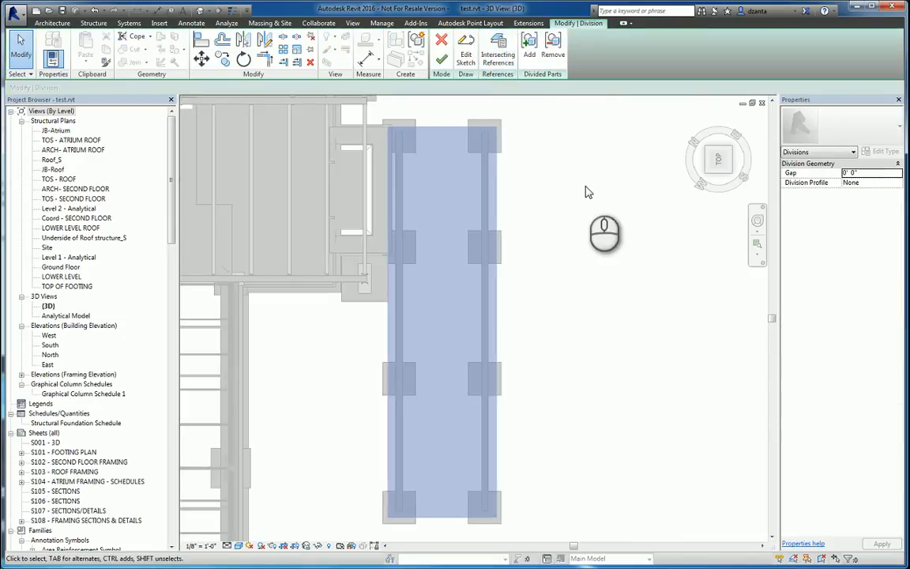
- Use all grids as intersecting references for dividing the slab part
left_click(498, 55)
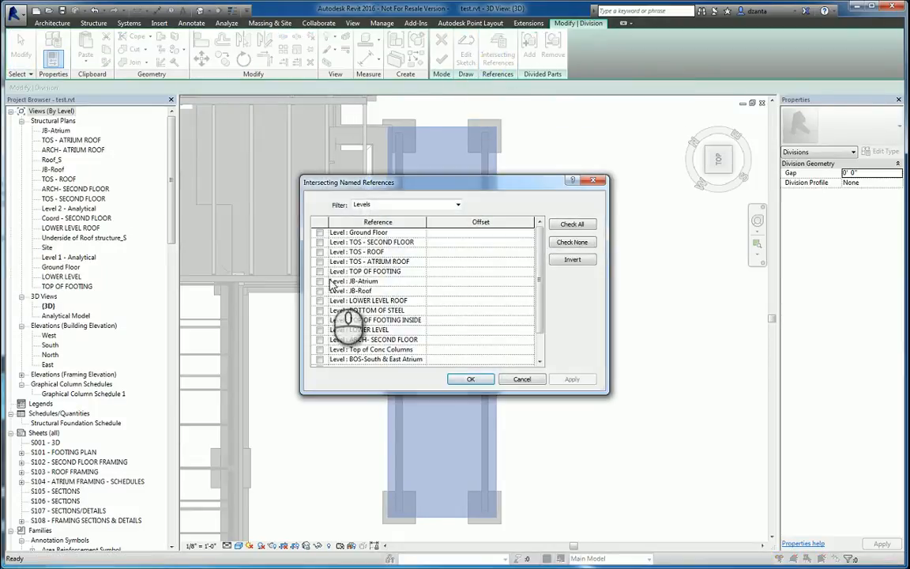
left_click(458, 205)
left_click(406, 222)
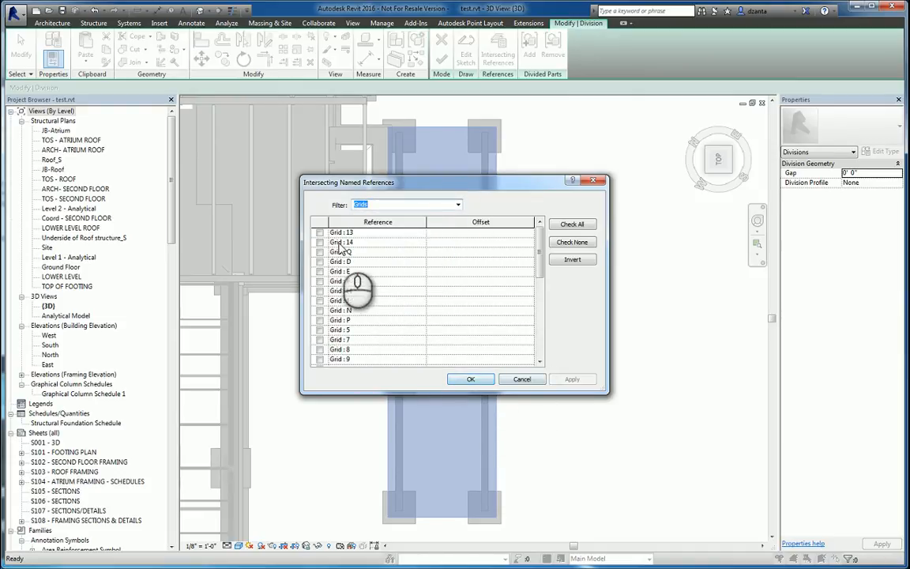
left_click(572, 223)
left_click(470, 378)
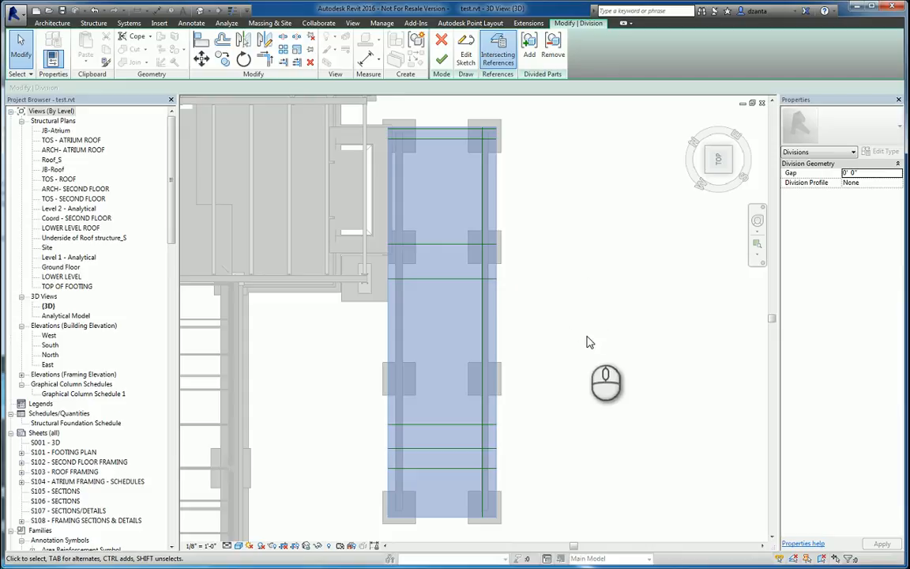
- Clear all grids from the slab division's intersecting references
left_click(498, 53)
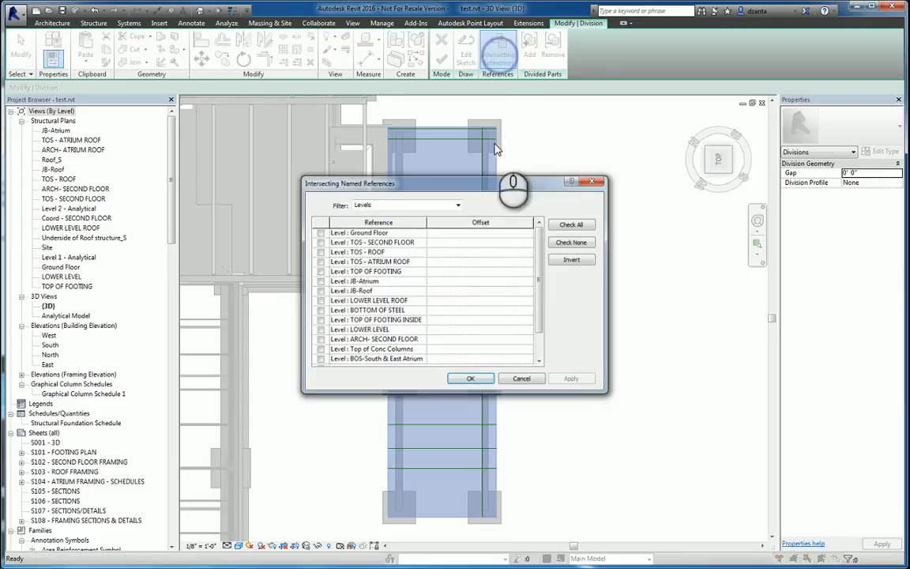
left_click(457, 205)
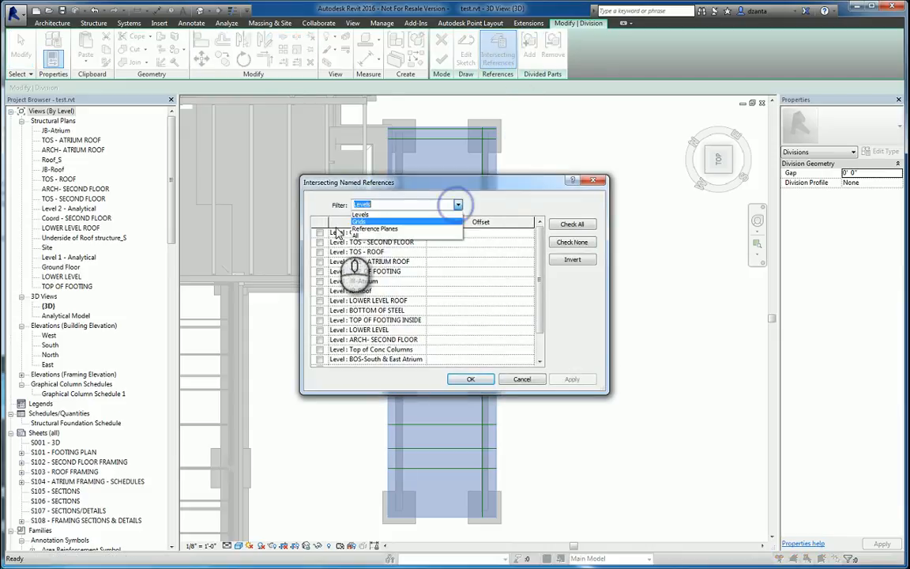
left_click(359, 222)
left_click(571, 242)
left_click(470, 379)
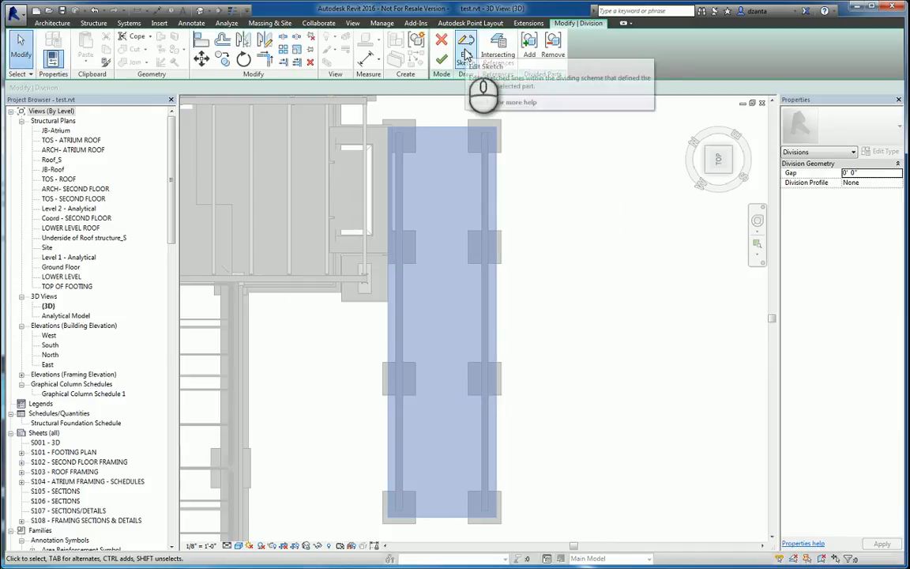
- Sketch three division lines across the slab's full width, about 17' 5" long, spaced along its length
left_click(466, 55)
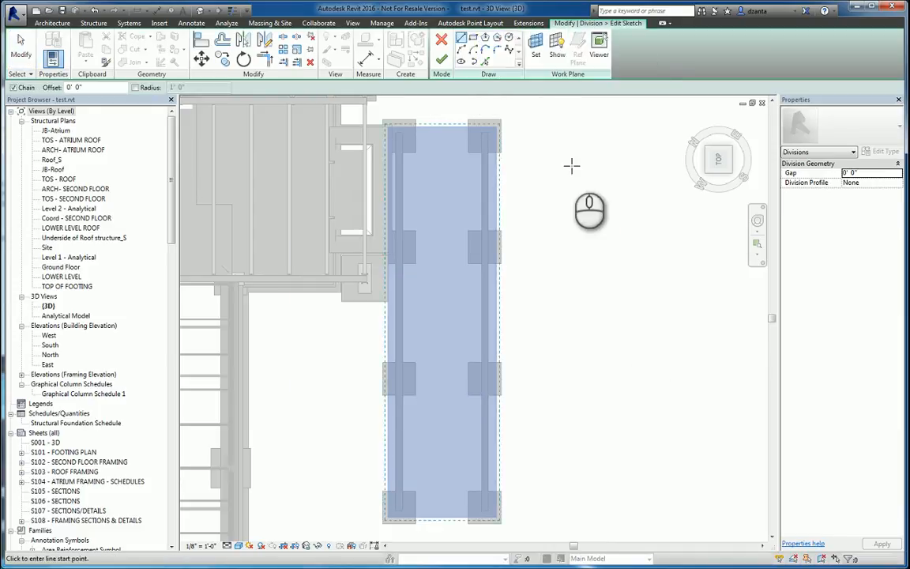
left_click(386, 229)
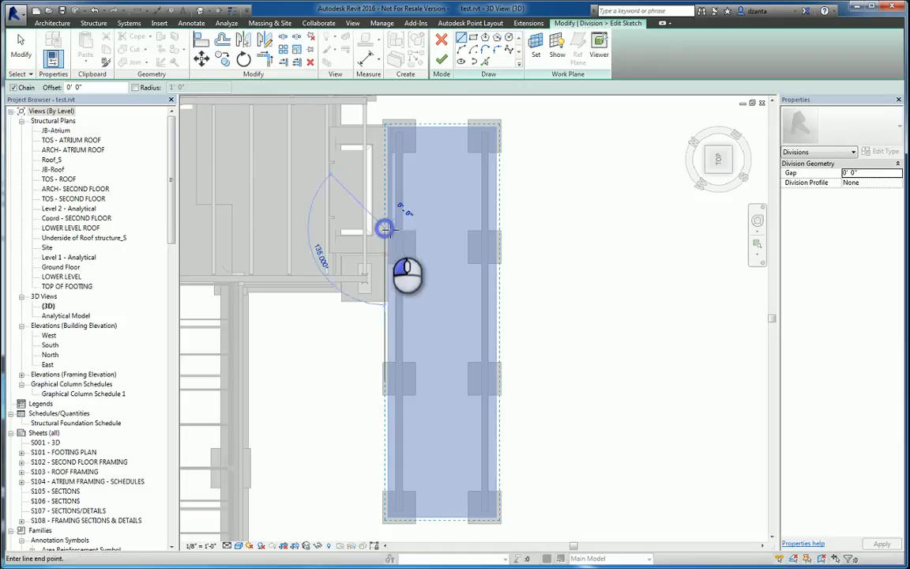
left_click(500, 229)
key("Escape")
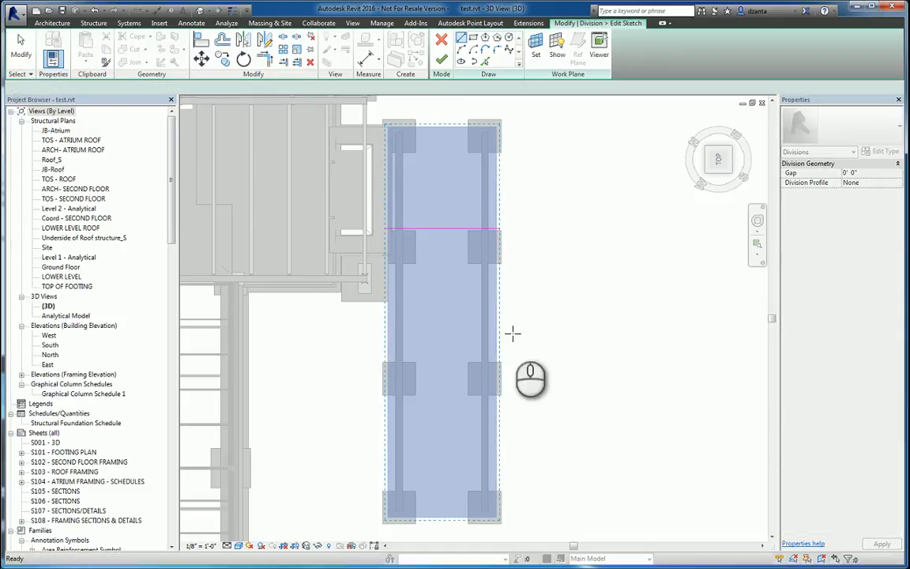
left_click(386, 346)
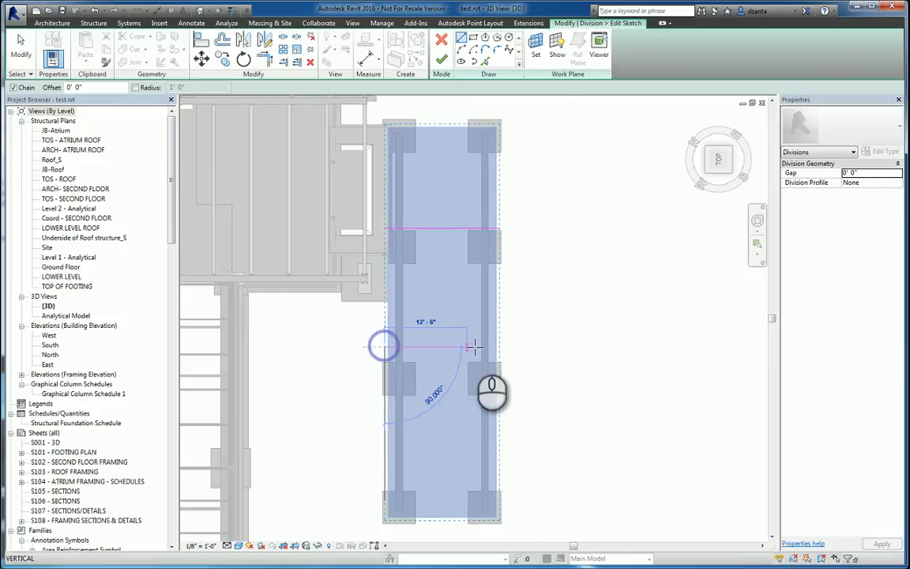
left_click(498, 346)
key("Escape")
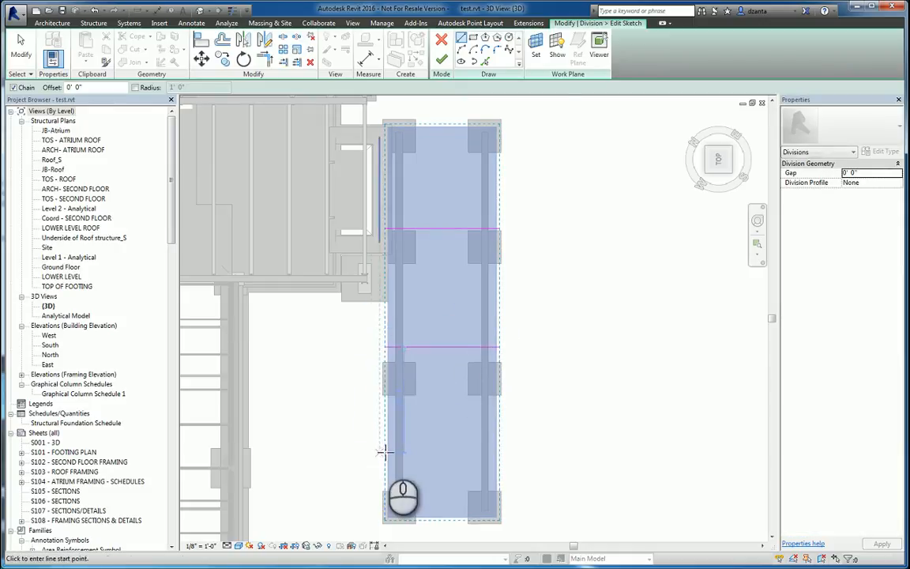
left_click(385, 441)
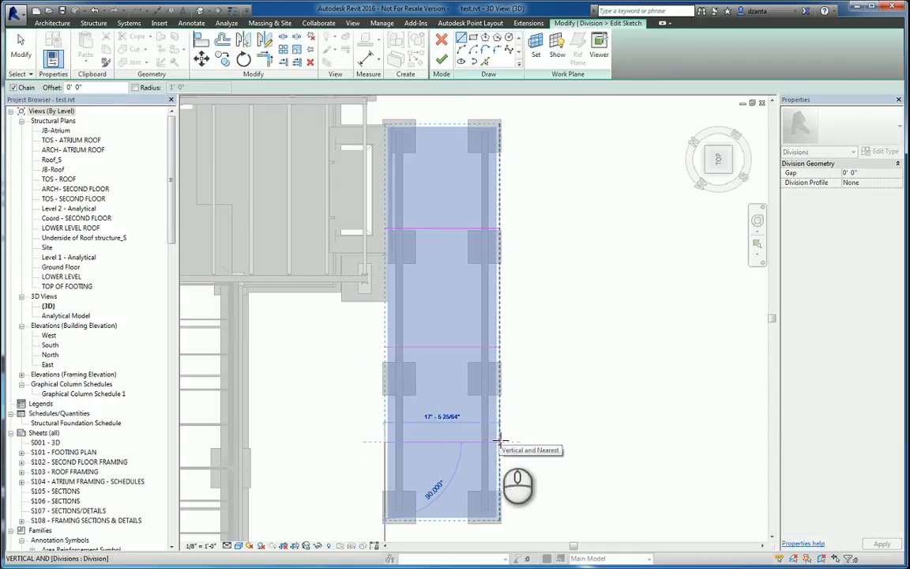
left_click(499, 440)
key("Escape")
key("Escape")
- Sketch one lengthwise division line through the middle of the slab, from one short edge to the other
key("l")
key("i")
left_click(441, 519)
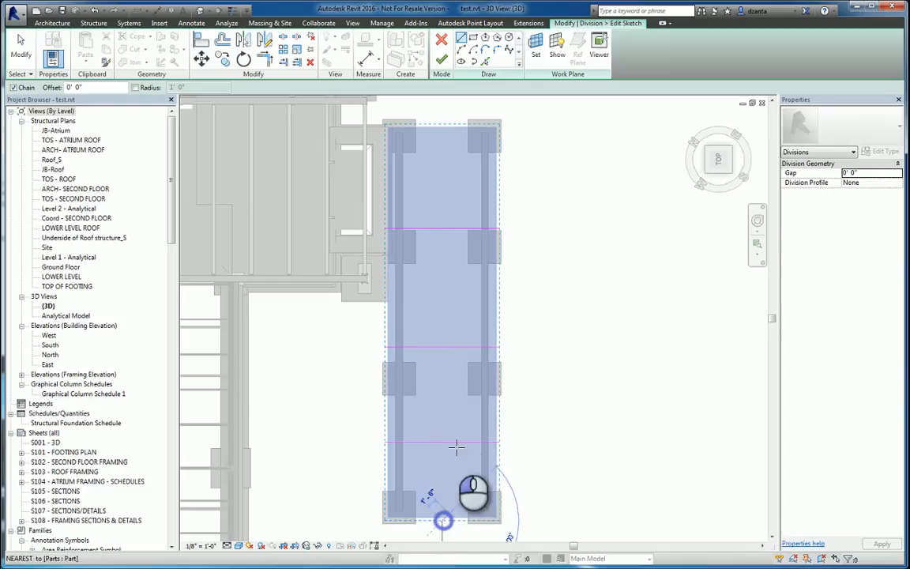
left_click(442, 123)
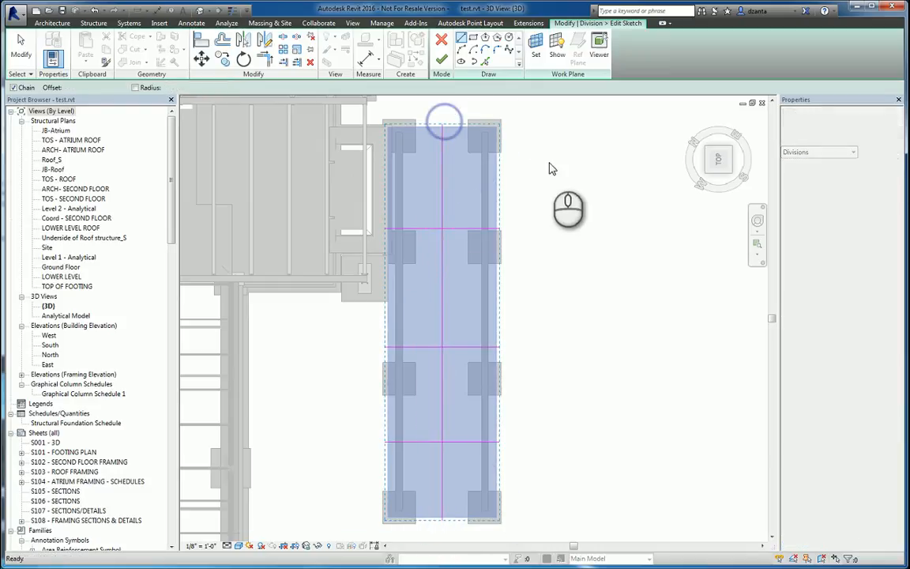
key("Escape")
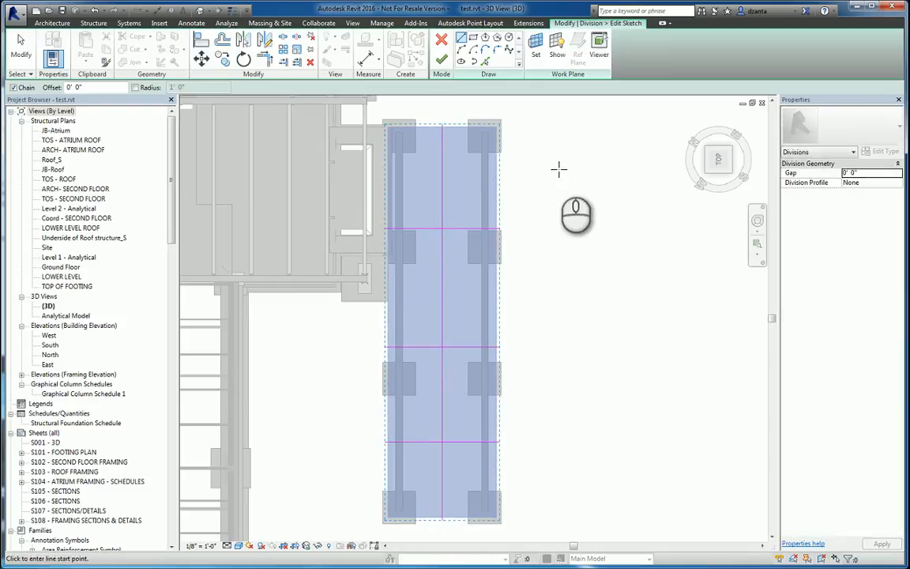
- Set the division gap to 1/4" and the division profile to Angled Step
left_click(892, 175)
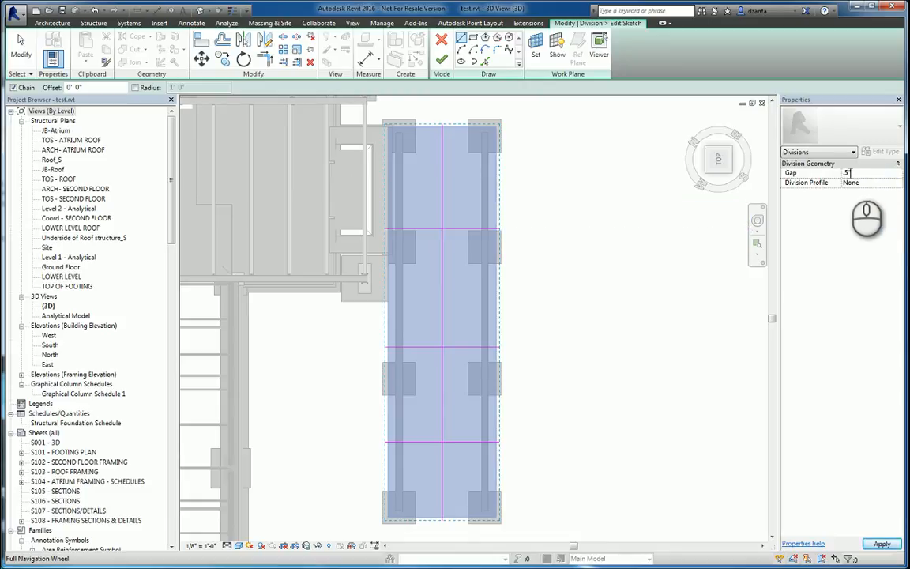
left_click(844, 174)
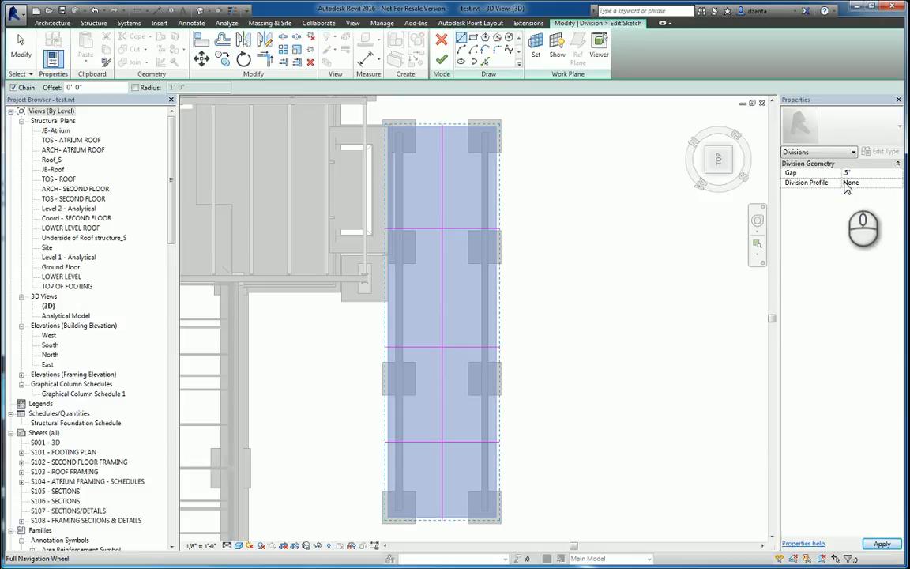
type("2")
left_click(897, 183)
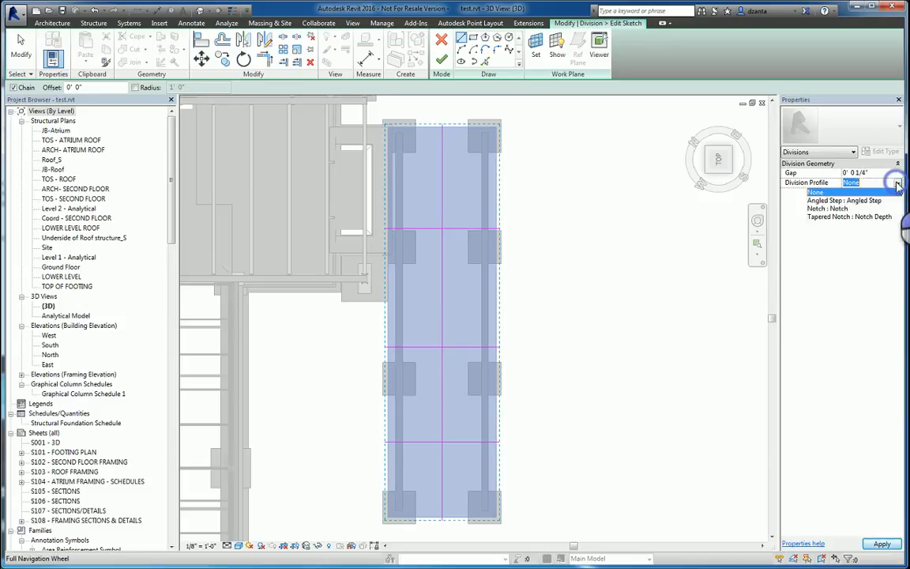
left_click(874, 202)
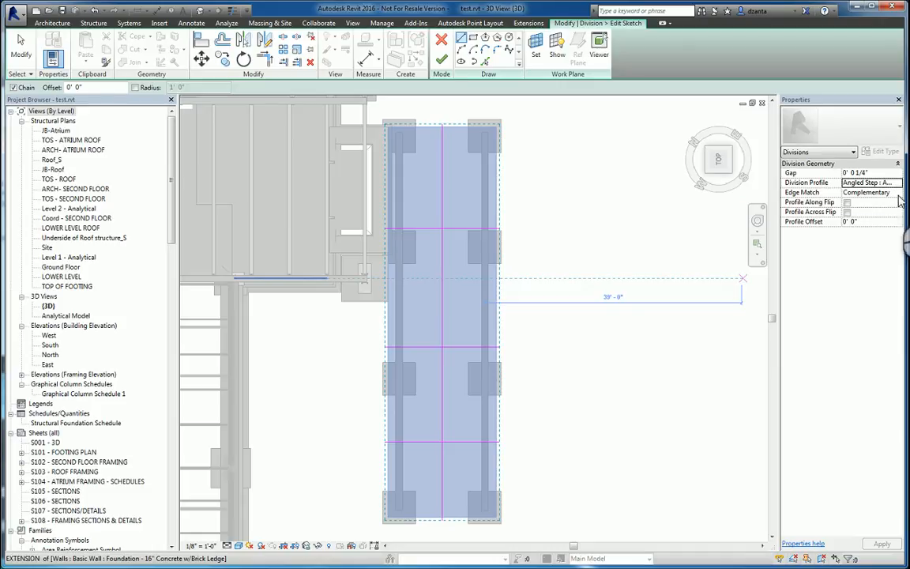
- Review the Edge Match options for the division profile and keep Complementary
left_click(898, 196)
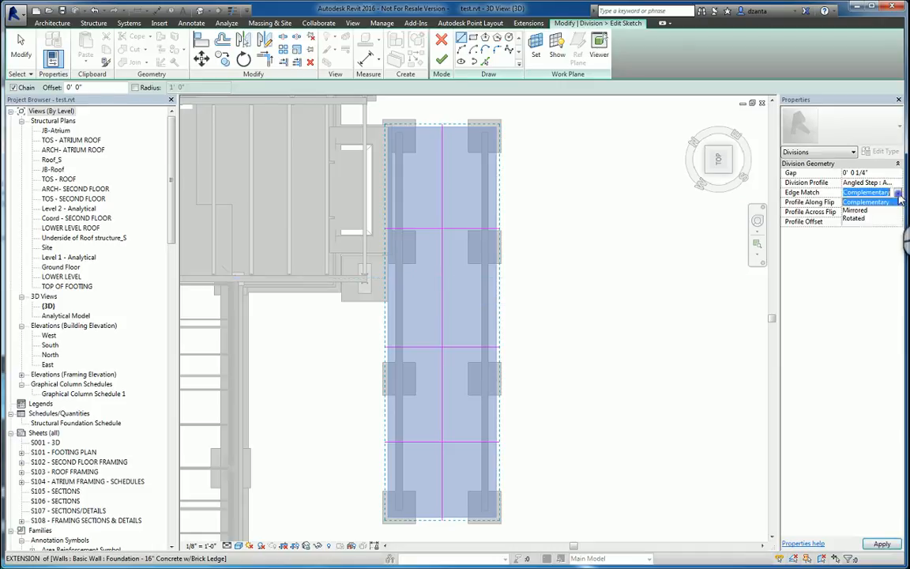
left_click(899, 195)
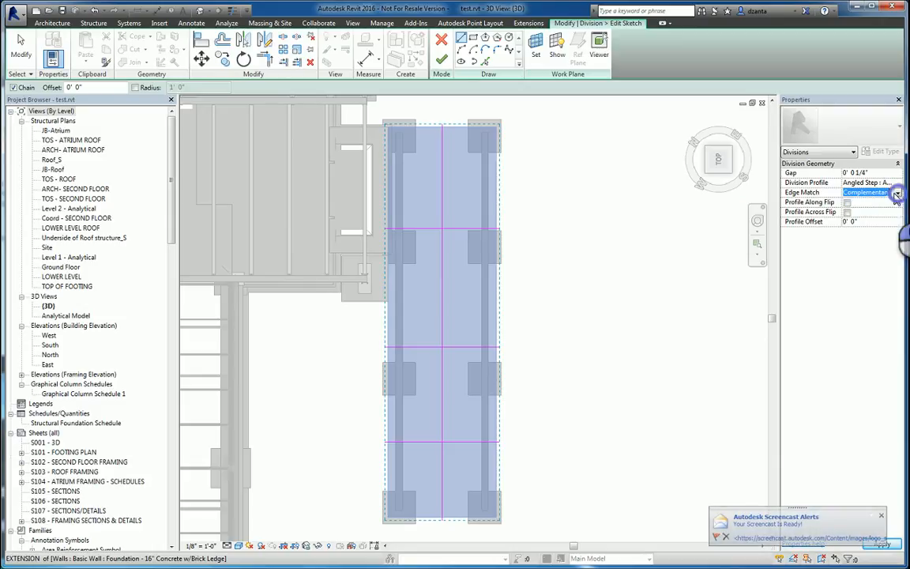
left_click(848, 205)
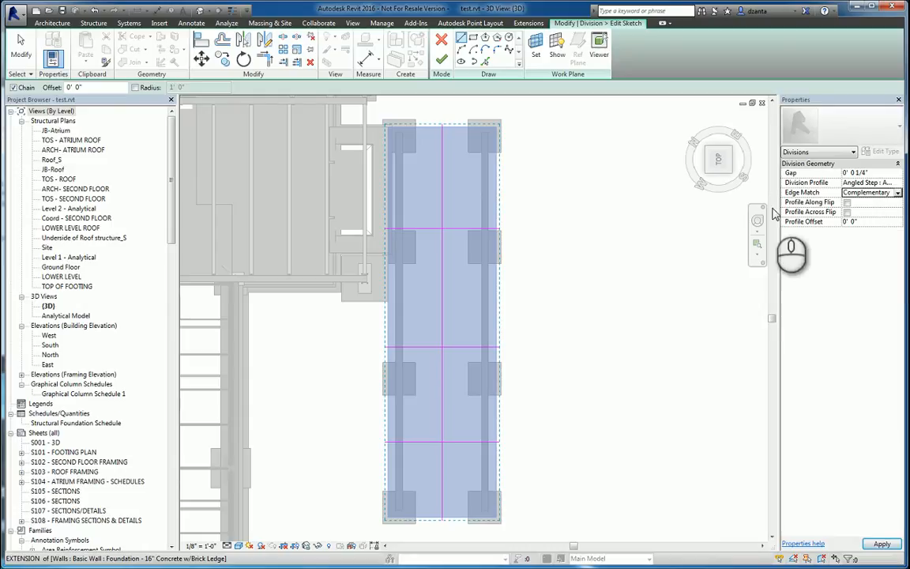
- Finish the division sketch and complete the division of the slab part
left_click(441, 60)
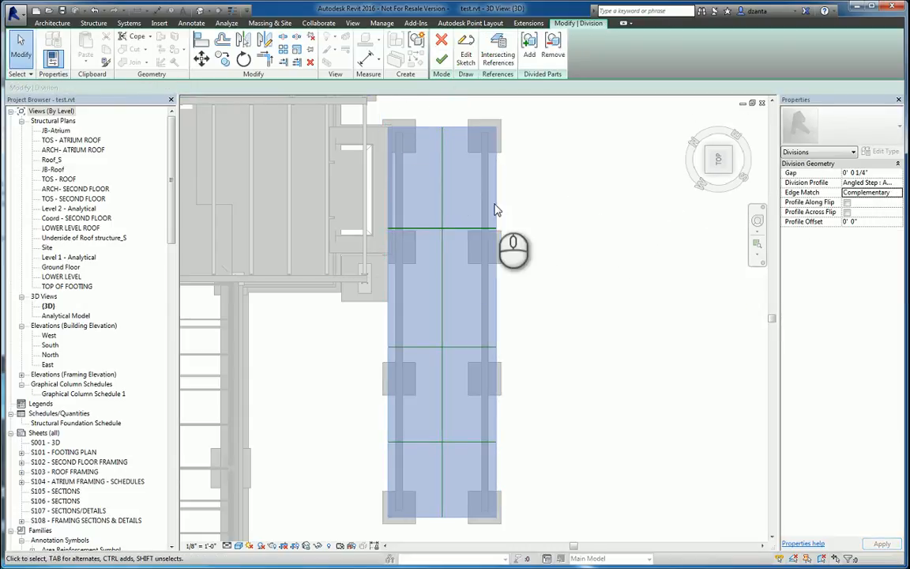
scroll(481, 229, "up", 6)
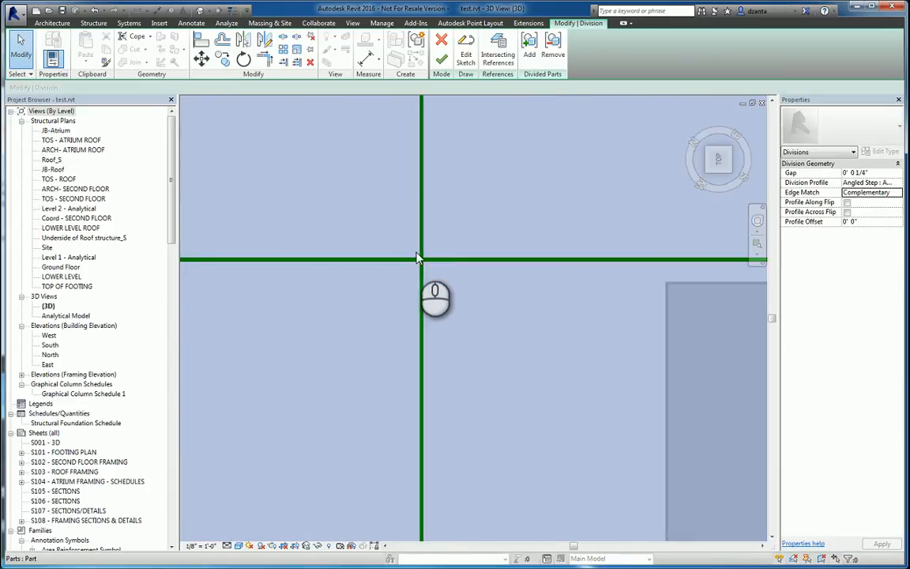
scroll(419, 258, "down", 4)
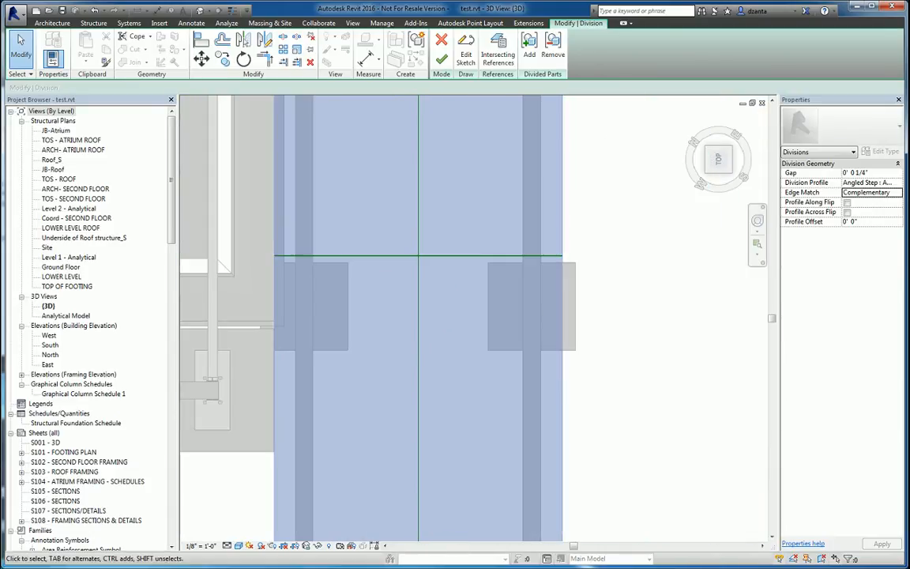
scroll(687, 276, "down", 2)
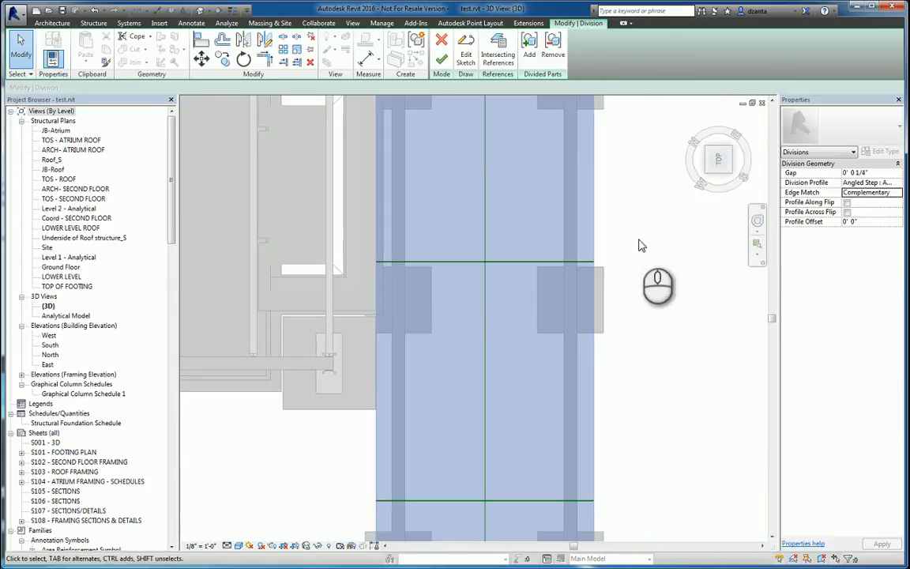
left_click(443, 61)
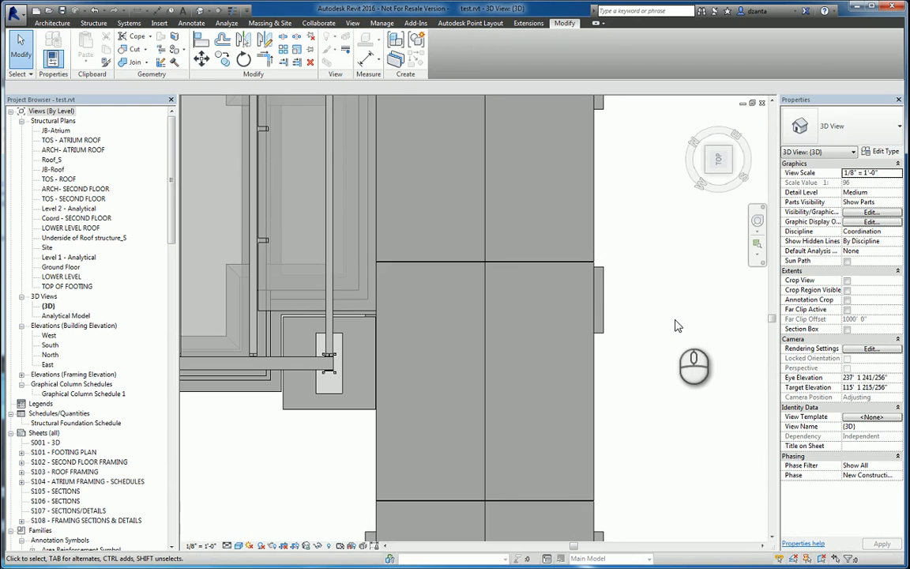
- Examine the divided slab in 3D, focusing on the joint at the outer edge beside the end panel
scroll(675, 322, "down", 2)
middle_click_drag(687, 379, 624, 281)
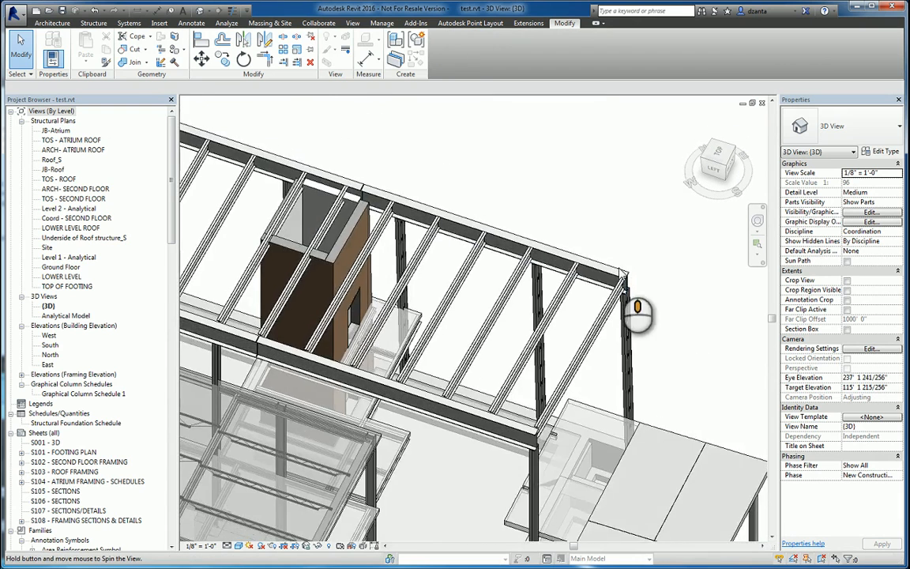
scroll(628, 280, "up", 6)
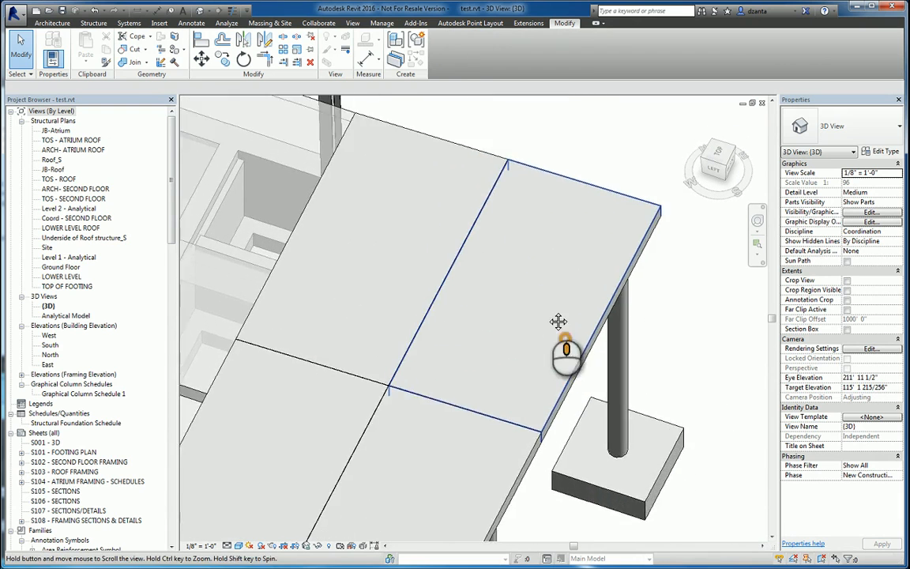
middle_click_drag(559, 322, 529, 229)
middle_click_drag(530, 389, 514, 319, "shift")
middle_click_drag(568, 464, 538, 257)
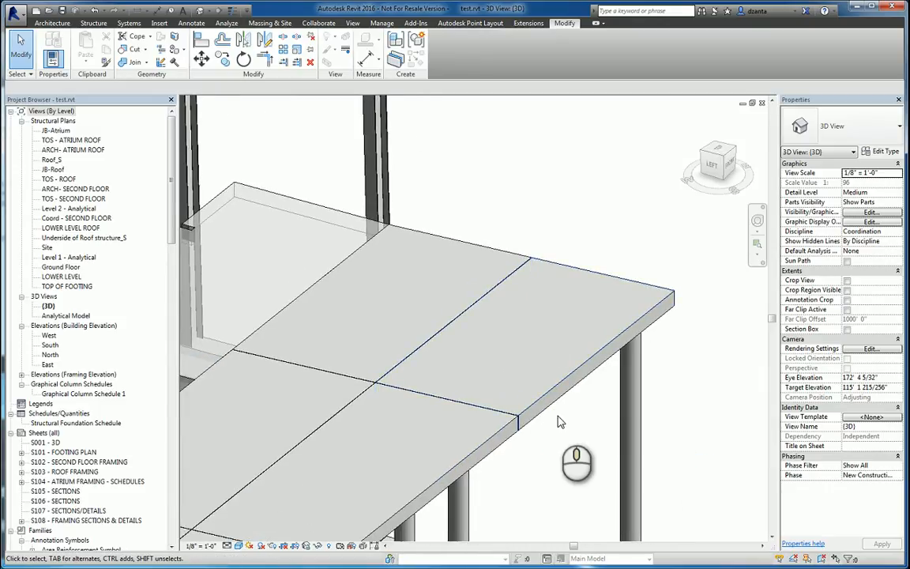
scroll(559, 422, "up", 2)
scroll(559, 417, "down", 1)
middle_click_drag(558, 418, 434, 418)
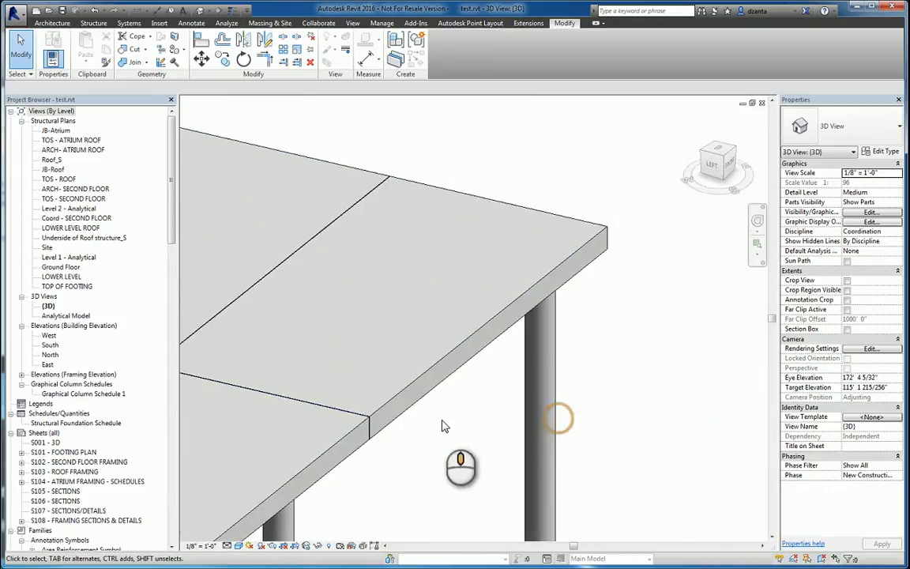
left_click(718, 319)
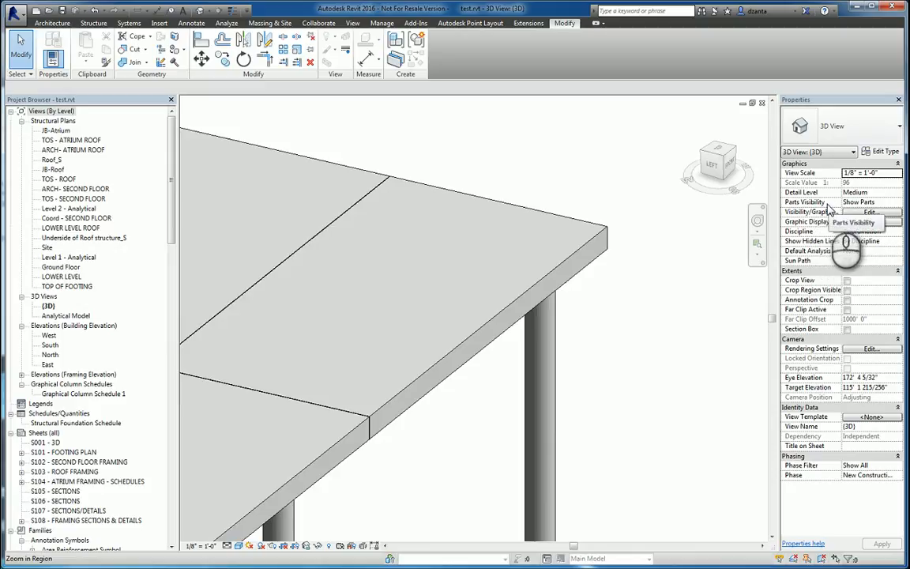
- Compare the 3D view's Parts Visibility options Show Original and Show Both, and return it to Show Parts
left_click(898, 202)
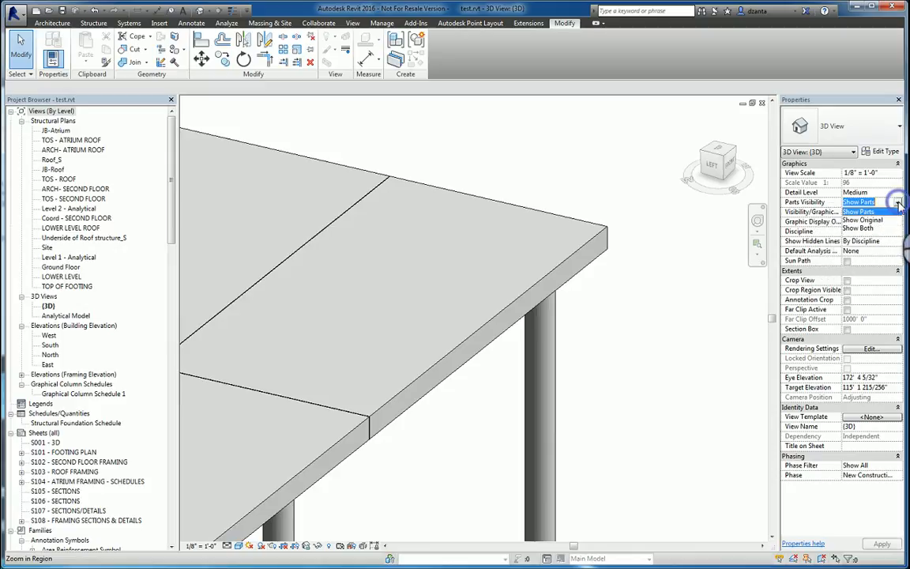
left_click(895, 220)
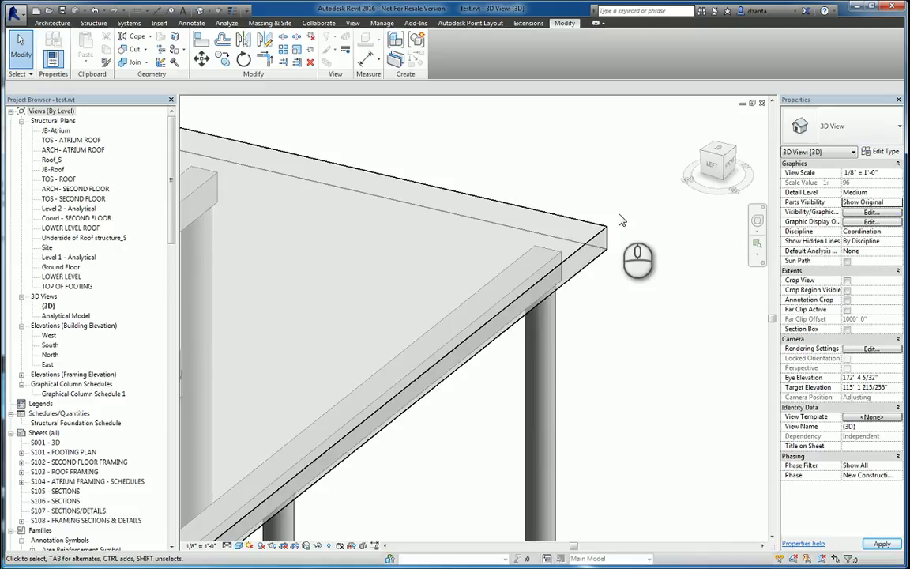
left_click(897, 203)
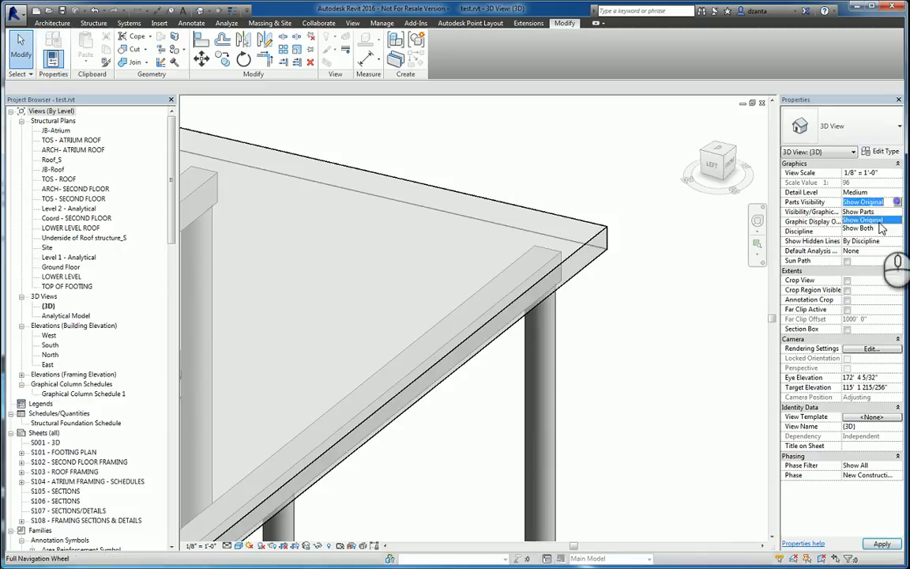
left_click(868, 231)
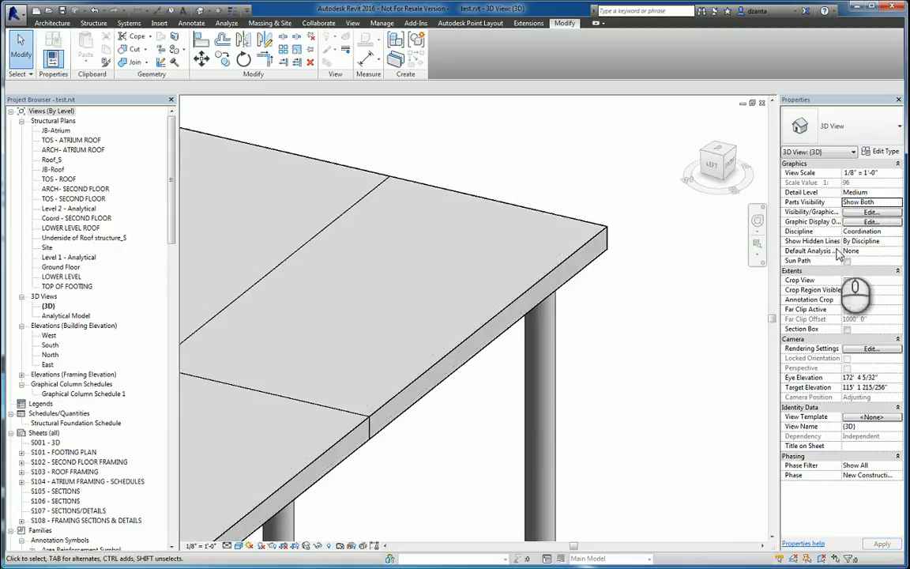
left_click(892, 203)
left_click(872, 212)
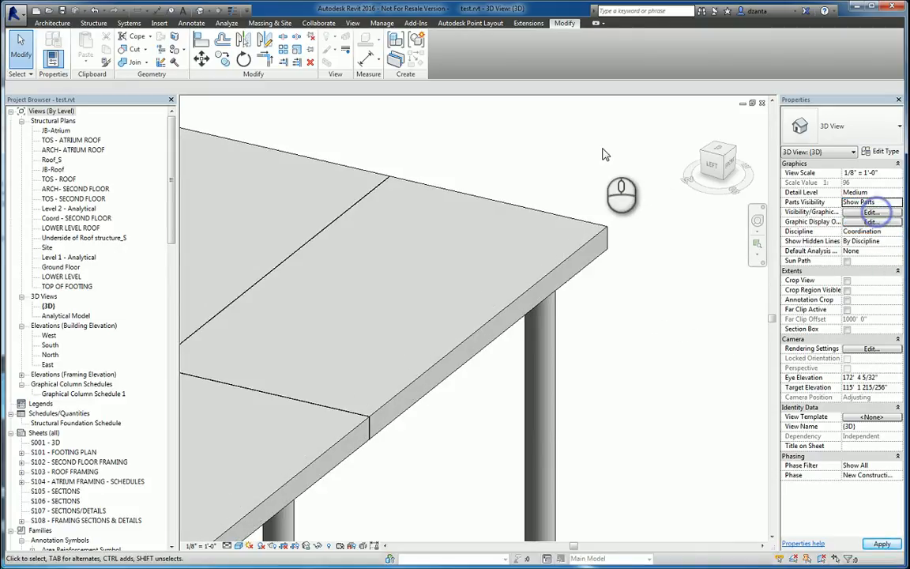
- Exclude the outer corner panel at the far end of the divided slab from the parts
left_click(584, 260)
scroll(597, 271, "down", 3)
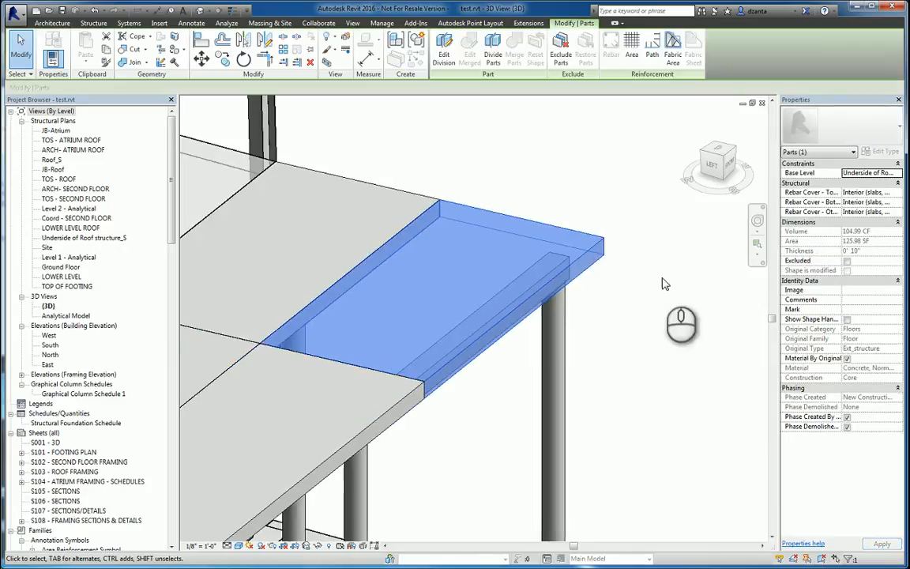
left_click(561, 49)
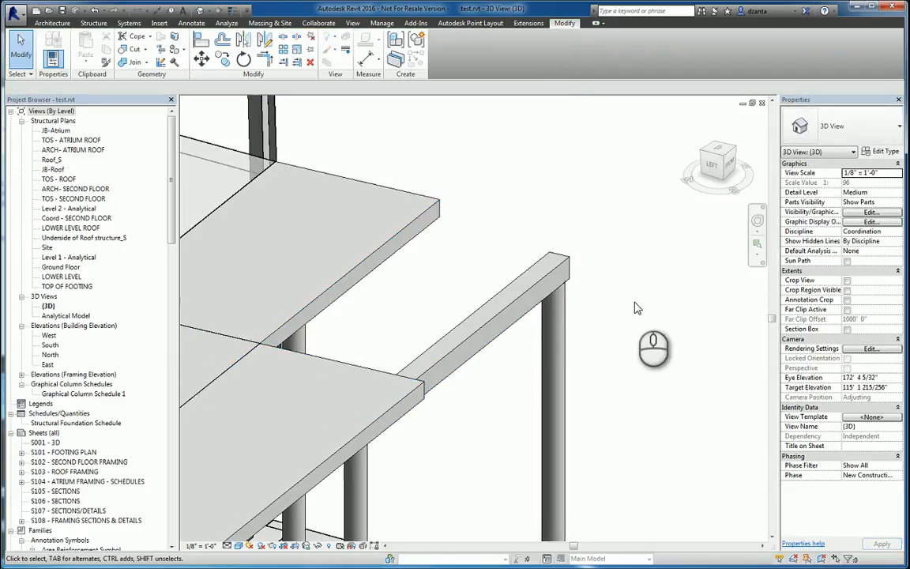
scroll(631, 292, "down", 4)
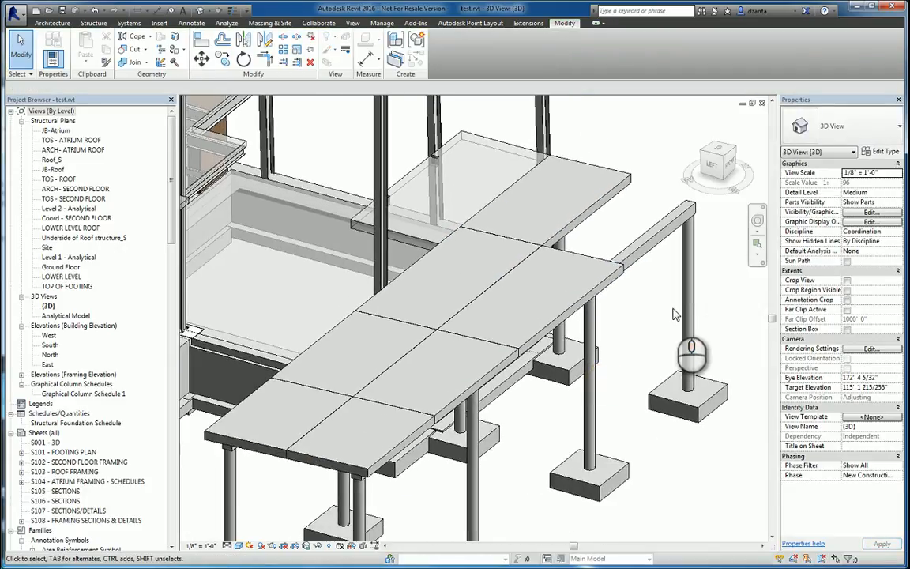